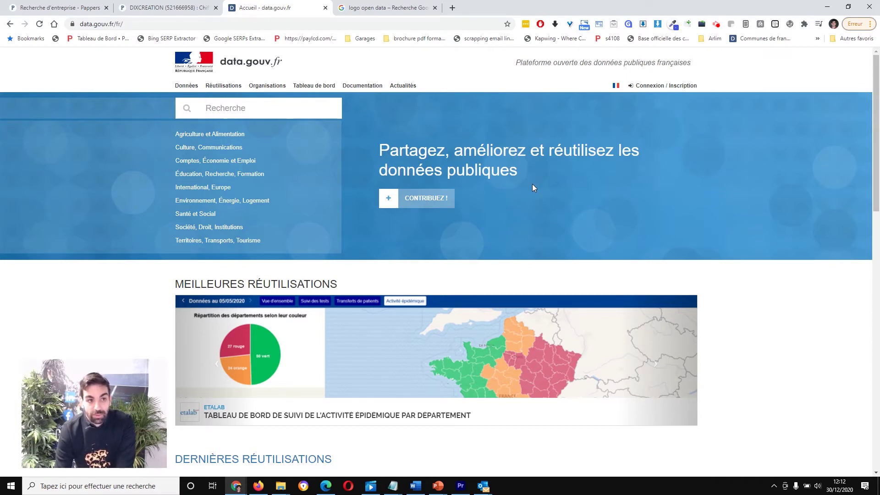
- Look through the data.gouv.fr homepage, examining its latest reuses and featured datasets
scroll(533, 188, "down", 5)
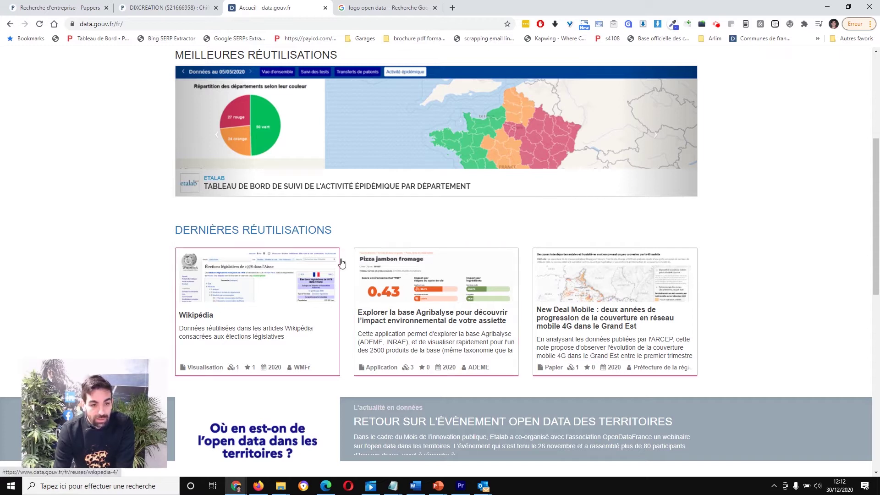
scroll(400, 232, "down", 3)
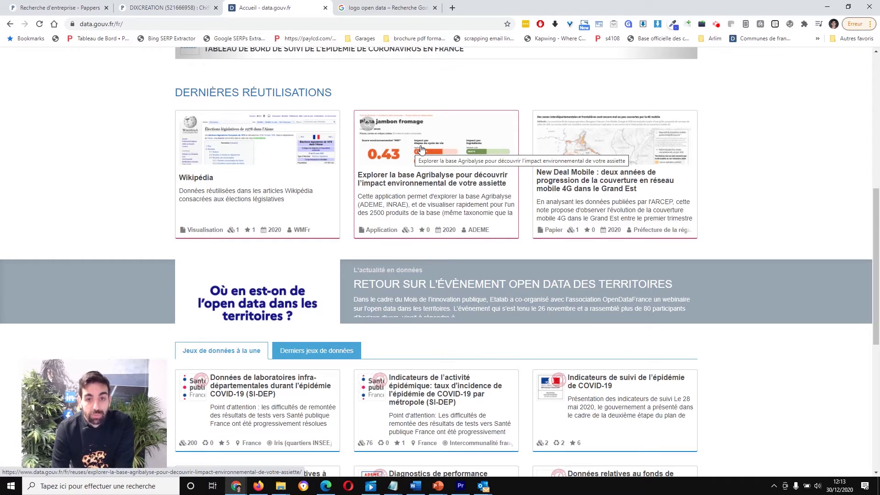
scroll(422, 149, "down", 2)
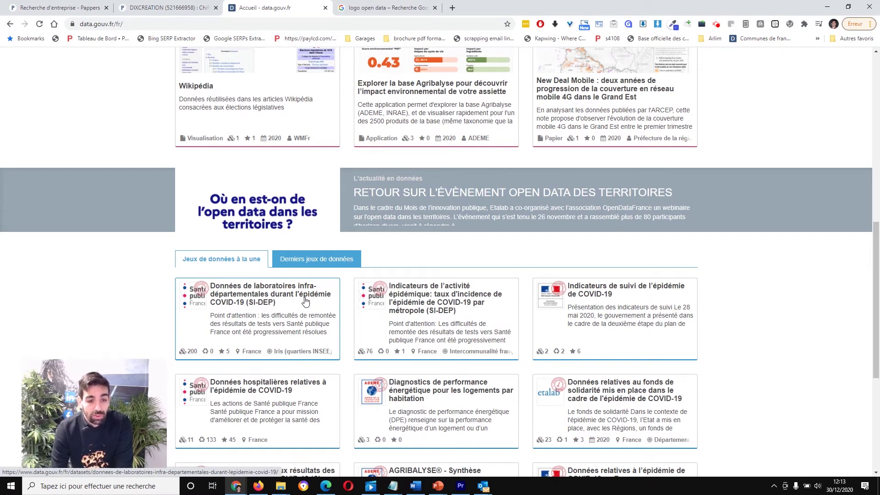
scroll(306, 299, "down", 4)
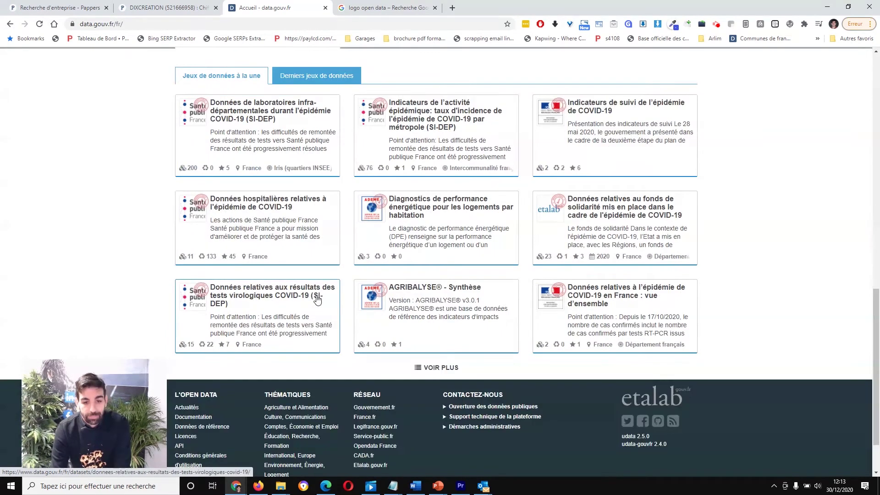
scroll(317, 299, "down", 2)
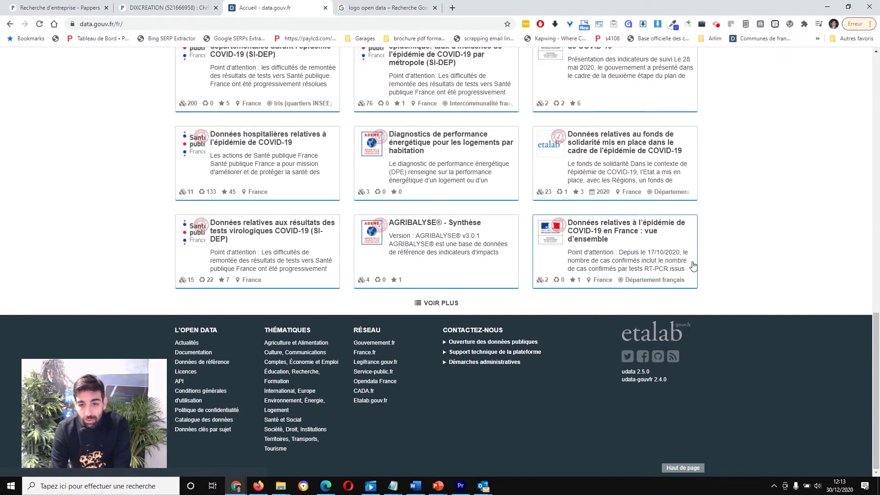
scroll(568, 227, "up", 9)
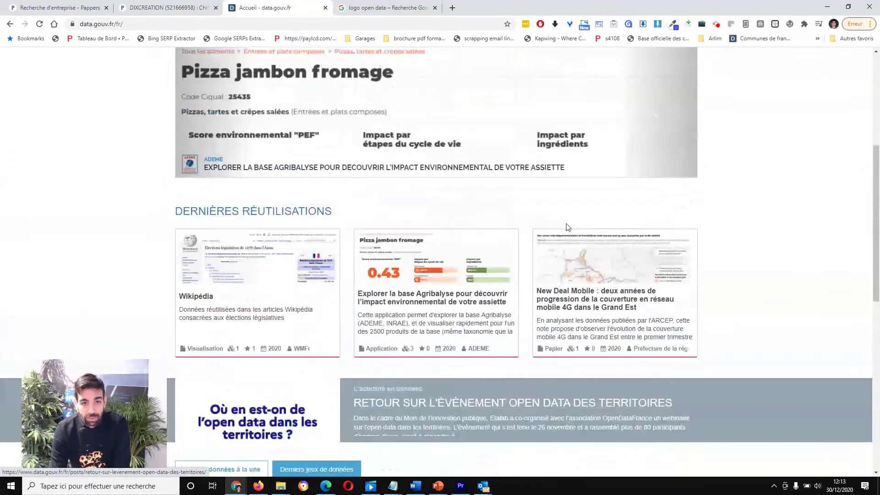
scroll(568, 228, "up", 5)
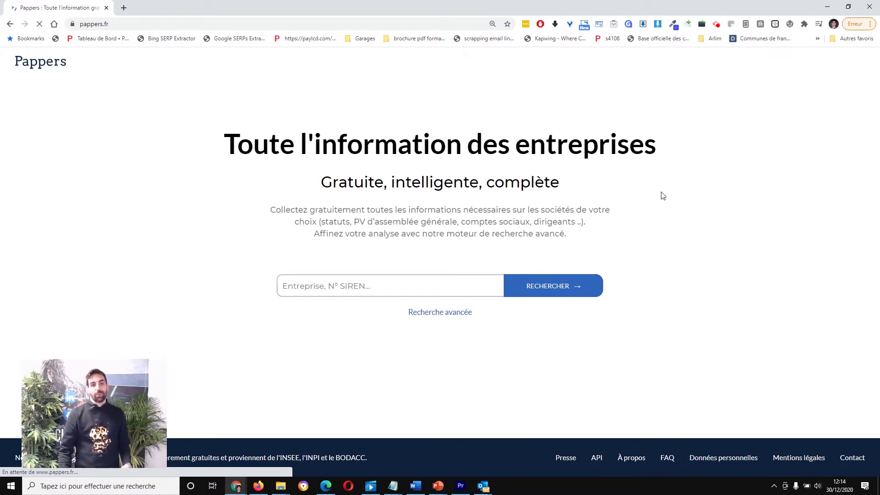
- Search Pappers for the company "dixcreation" and open its company page
left_click(317, 279)
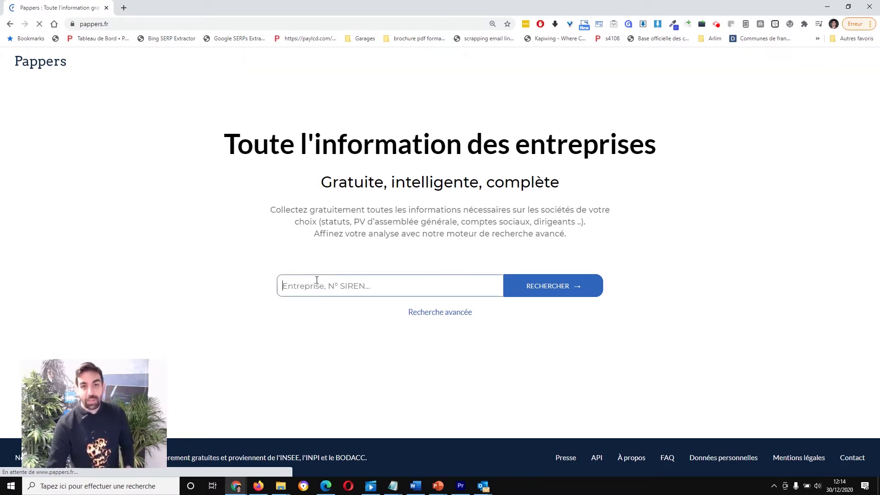
type("dixcreation")
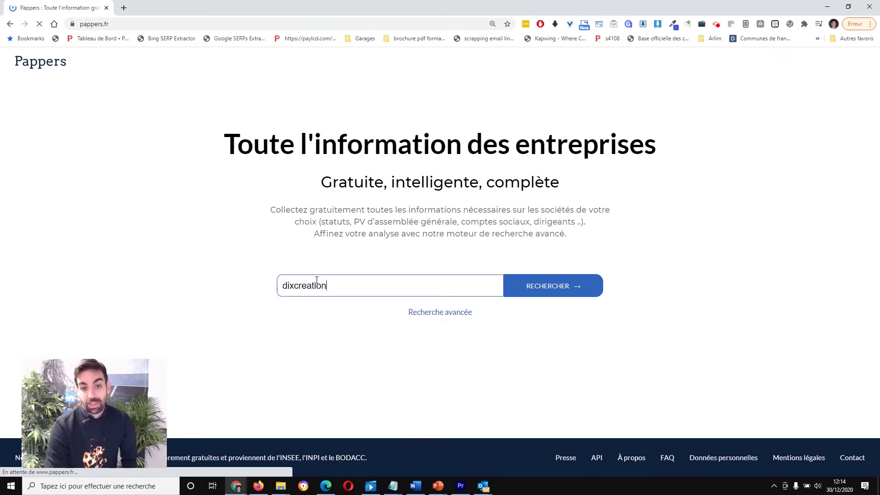
left_click(548, 287)
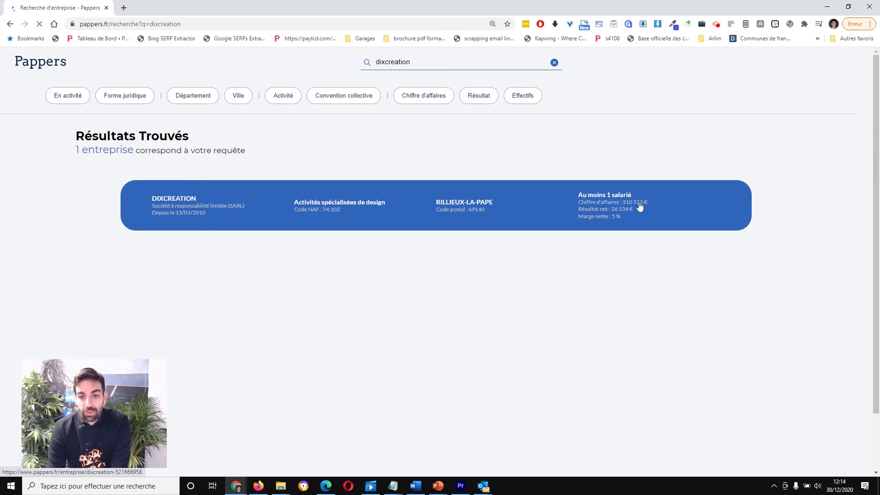
left_click(491, 216)
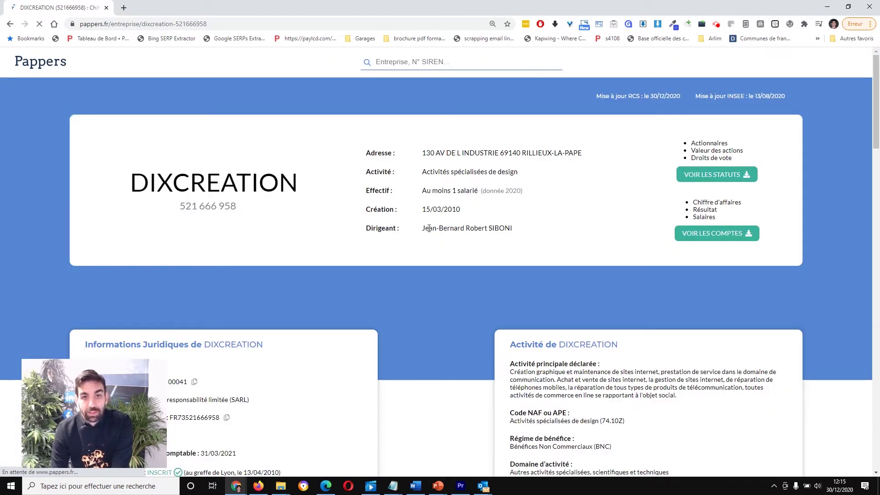
- Review the DIXCREATION page's director entry, legal information, activity and identity sections
left_click_drag(428, 228, 515, 230)
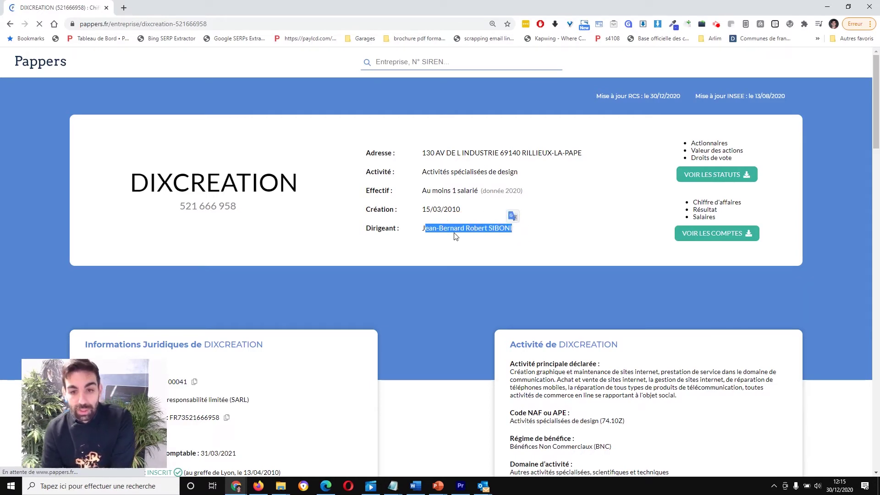
scroll(504, 275, "down", 2)
scroll(503, 274, "down", 2)
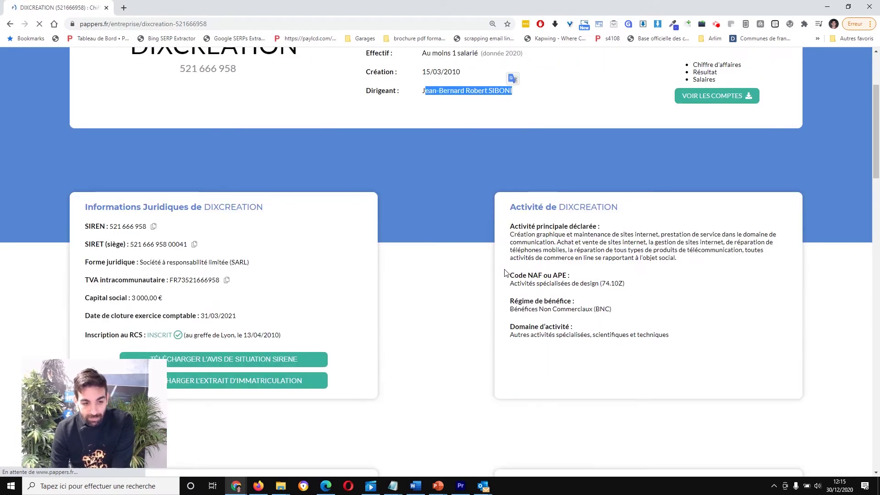
scroll(320, 234, "down", 3)
scroll(343, 235, "down", 1)
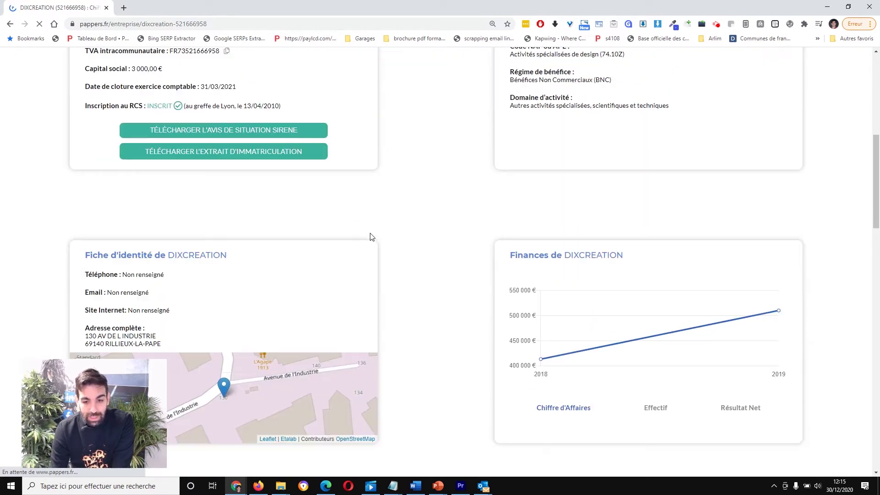
- Examine the company's finances chart, switching it to Effectif and finally to Résultat Net
mouse_move(597, 360)
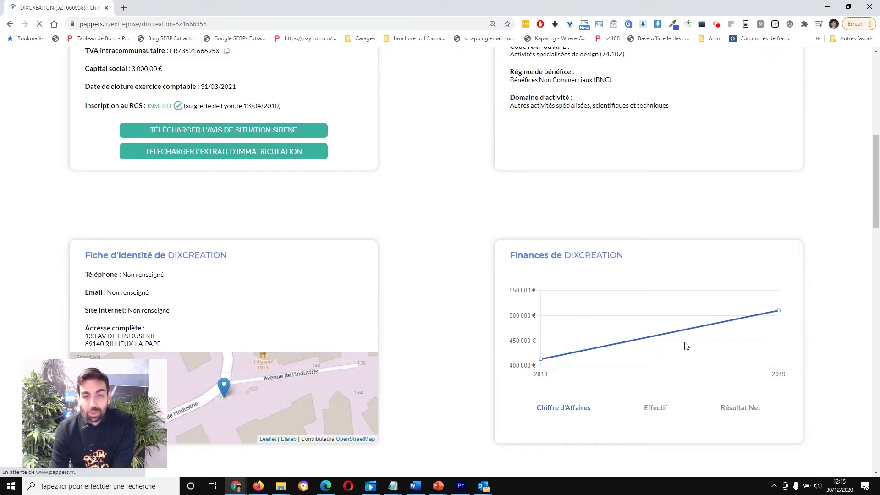
left_click(645, 407)
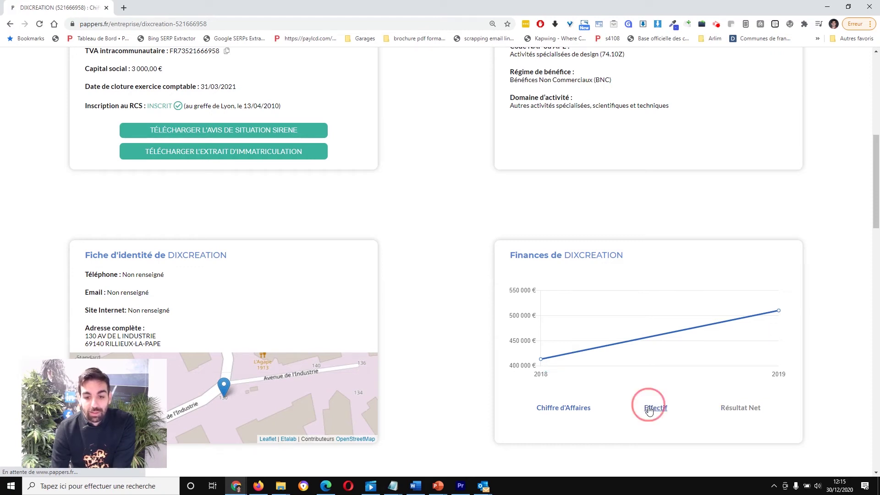
left_click(736, 412)
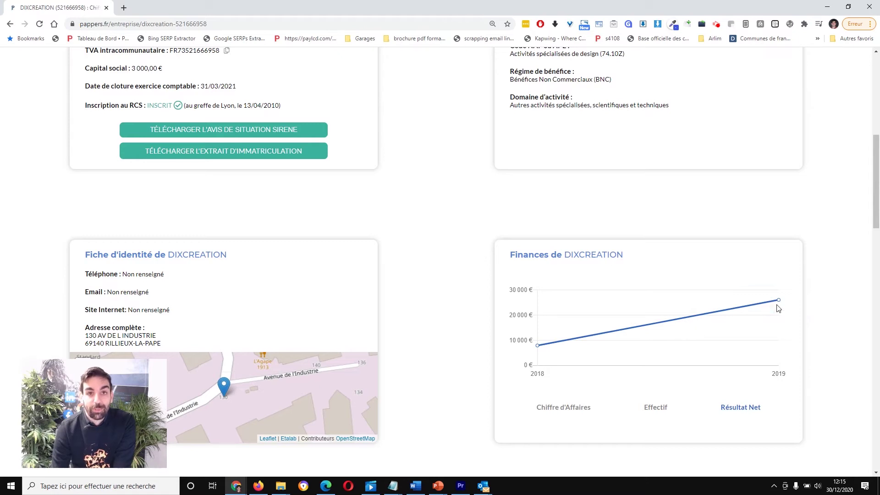
mouse_move(785, 307)
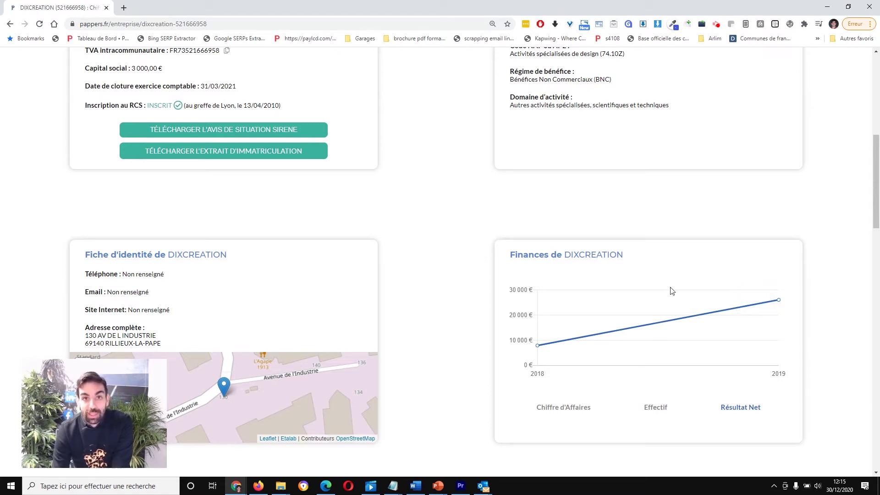
- Open DIXCREATION's 2019 company accounts document from the summary card of its page
scroll(559, 242, "up", 5)
scroll(558, 241, "up", 3)
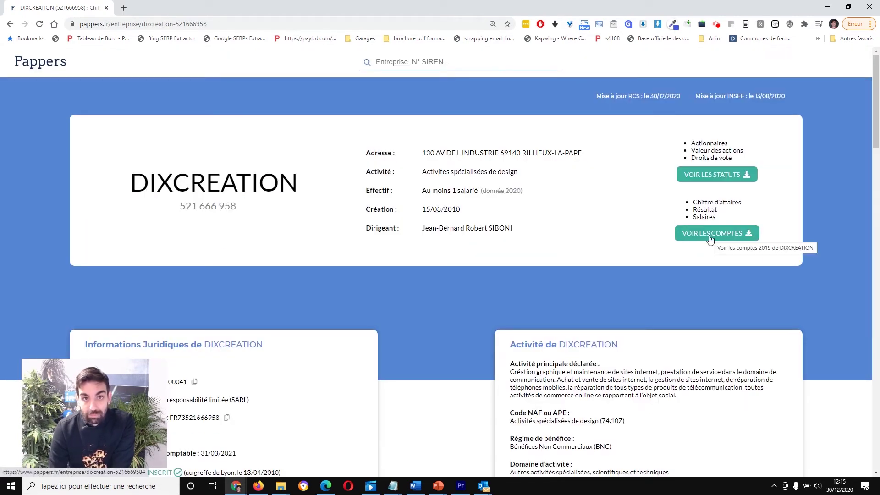
left_click(710, 238)
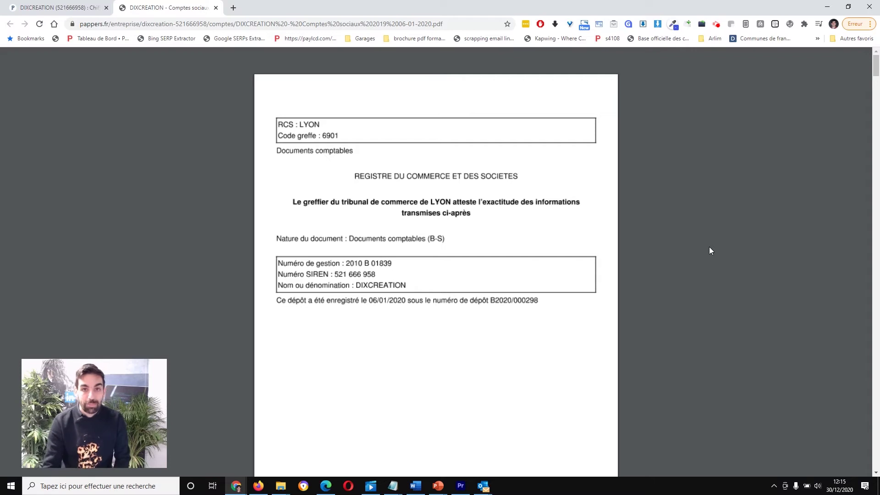
- Examine the balance sheet and income statement in the accounts PDF, and close the document
scroll(548, 206, "down", 8)
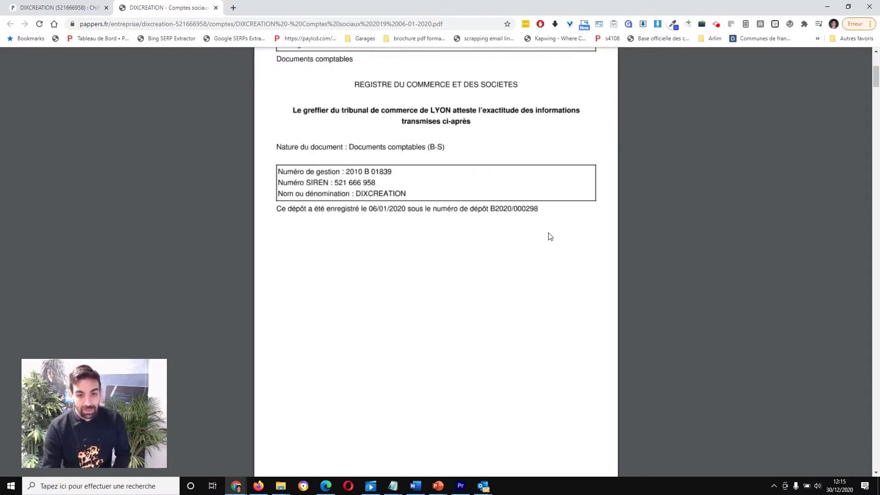
scroll(550, 236, "down", 3)
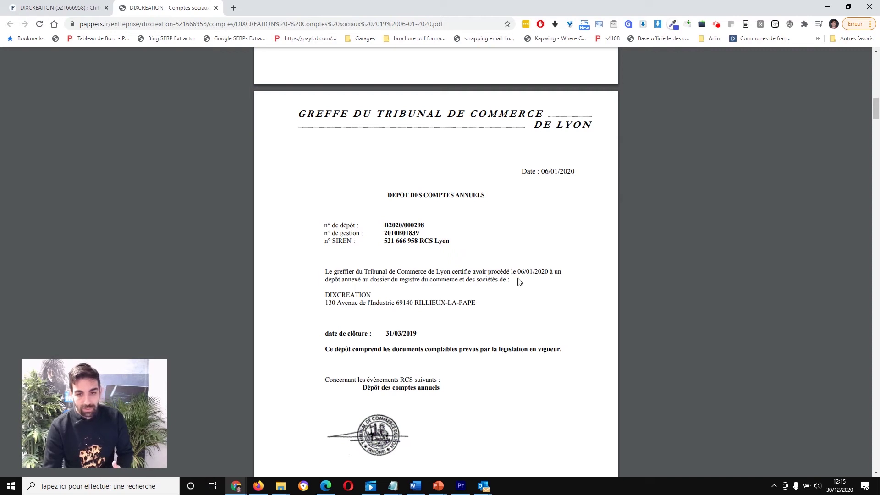
scroll(877, 105, "down", 20)
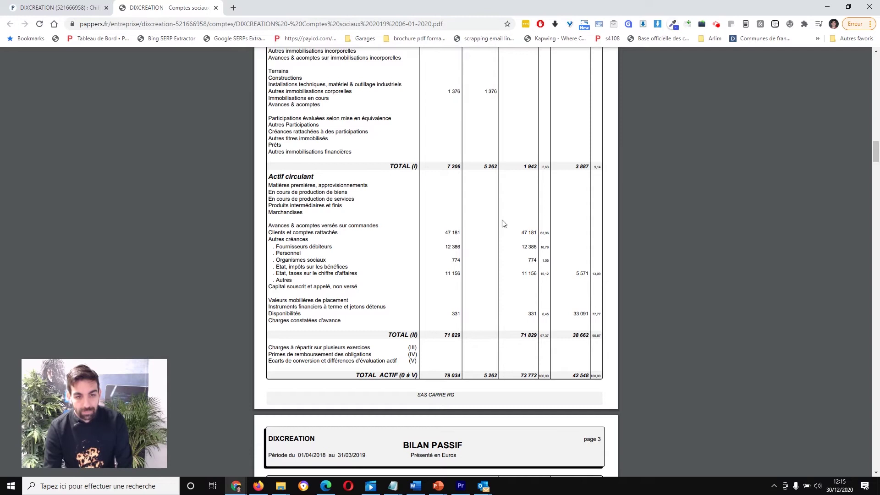
scroll(504, 223, "down", 5)
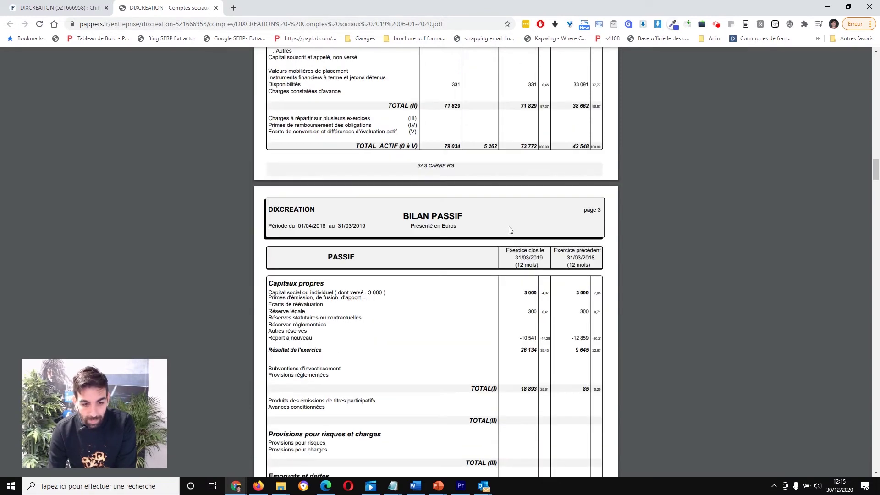
scroll(511, 230, "down", 11)
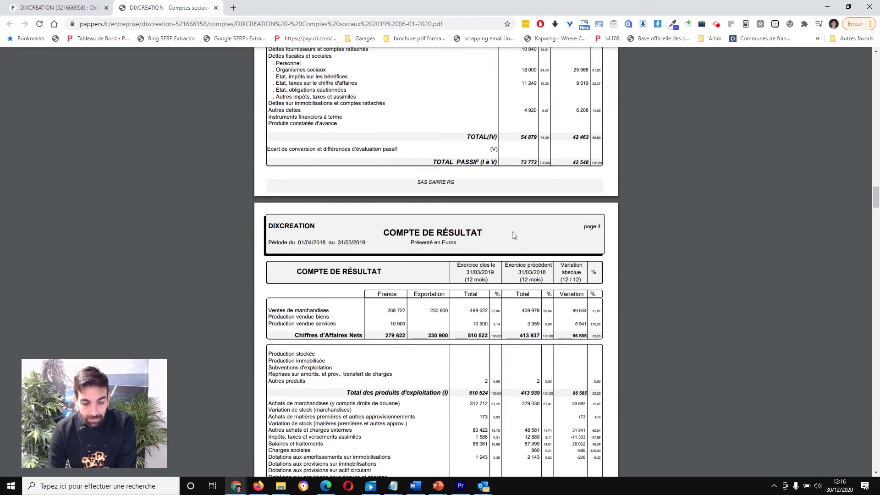
scroll(514, 235, "down", 5)
scroll(517, 240, "down", 3)
scroll(519, 240, "up", 8)
scroll(520, 241, "up", 20)
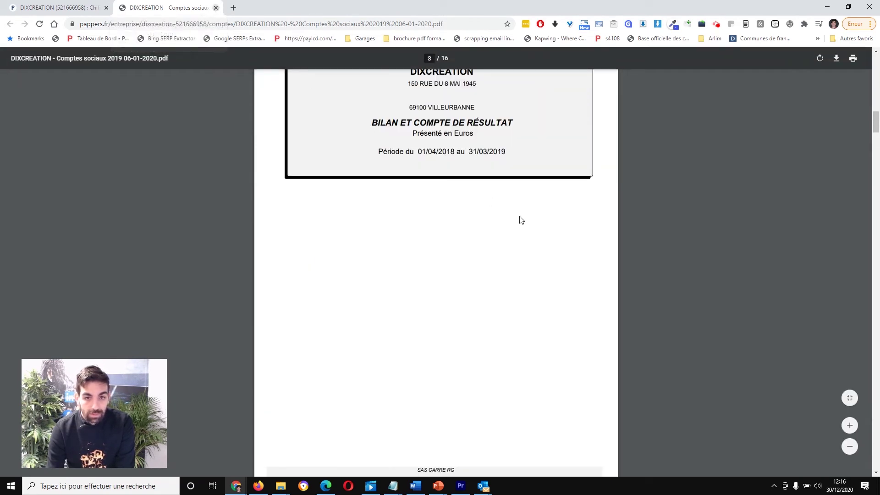
key("ctrl+w")
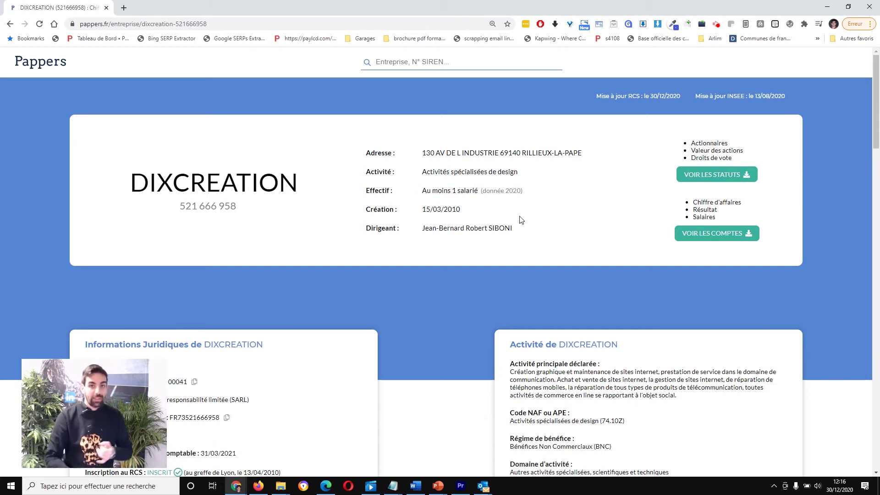
- Return to the Pappers homepage, open the advanced search and filter for companies that are En activité
left_click(57, 69)
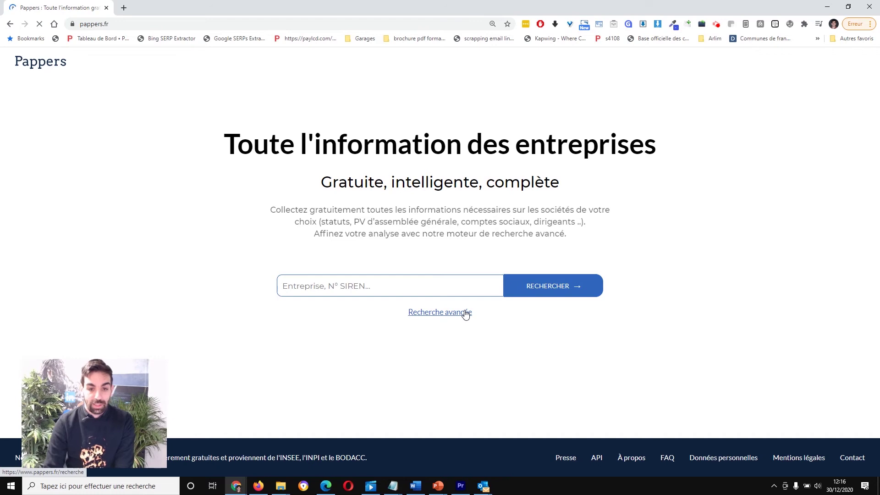
left_click(465, 315)
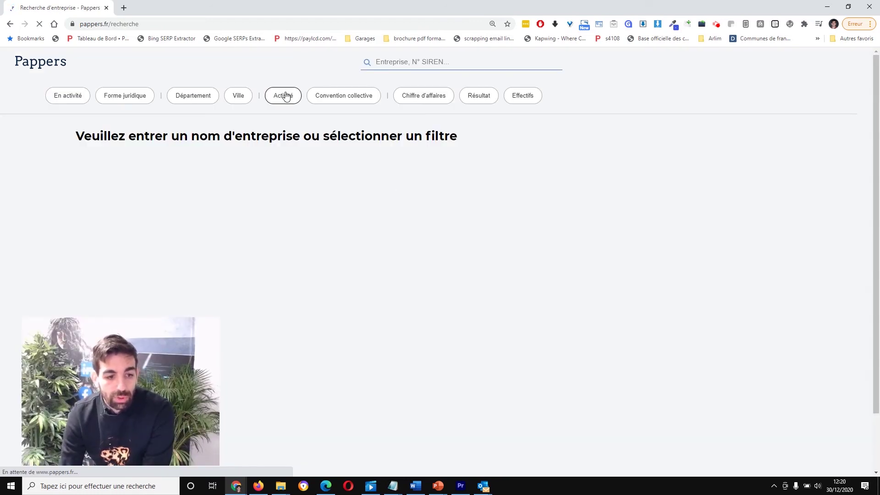
left_click(60, 100)
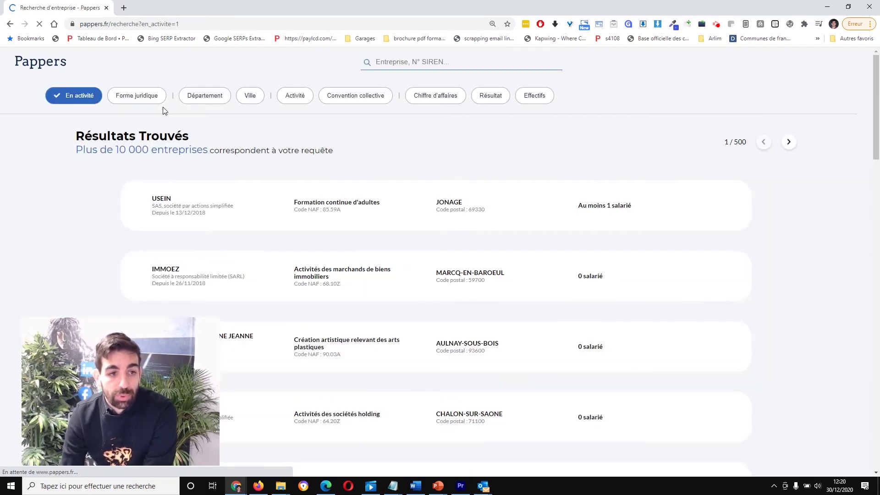
- Look at the Forme juridique filter and close it without choosing a legal form
left_click(130, 99)
left_click(133, 98)
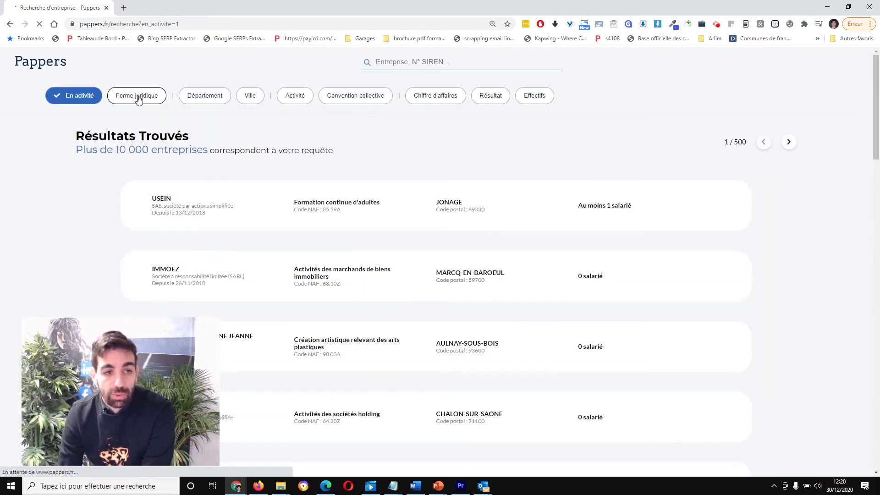
left_click(138, 98)
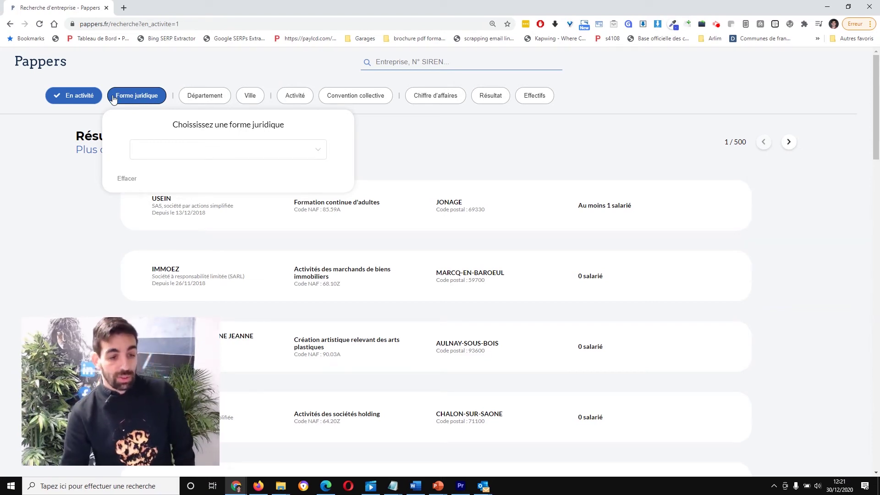
left_click(437, 143)
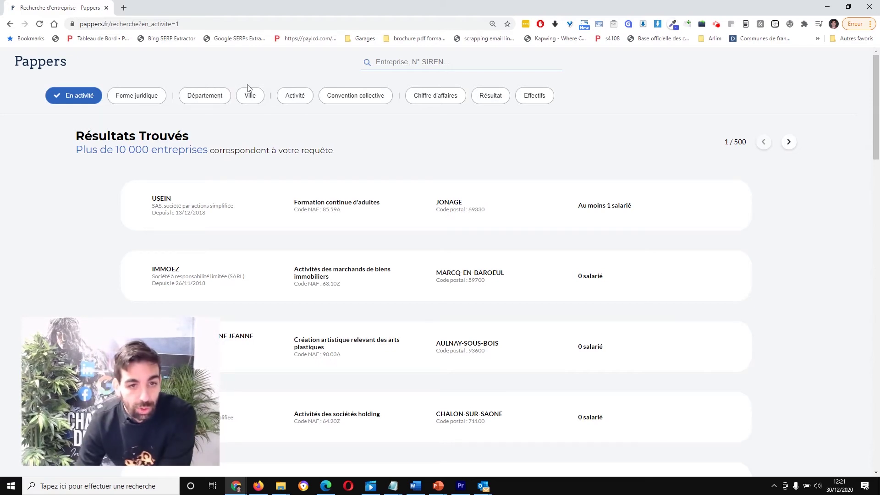
- Filter the active companies by activity, using the keyword "coiffure" and choosing 96.02A - Coiffure
left_click(297, 98)
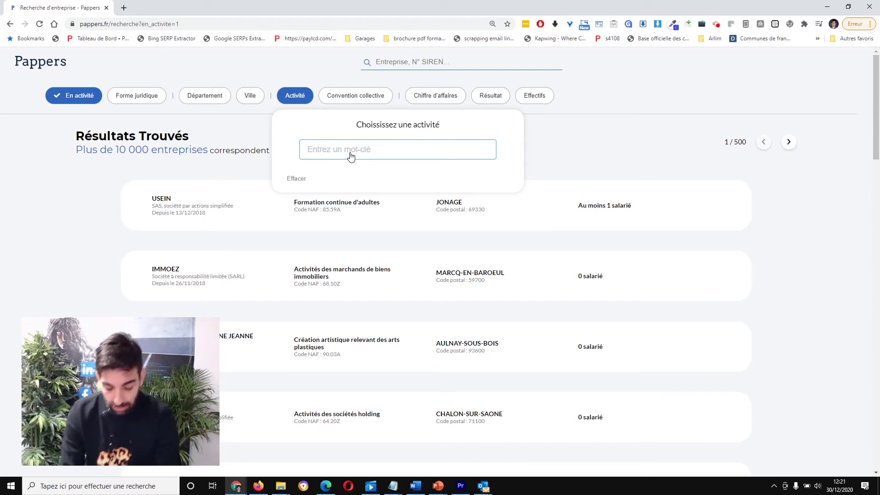
type("coiffure")
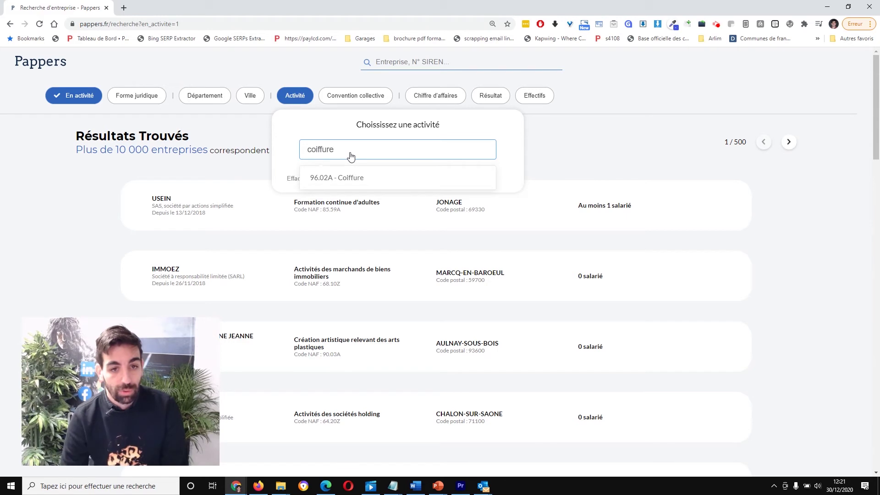
left_click(349, 180)
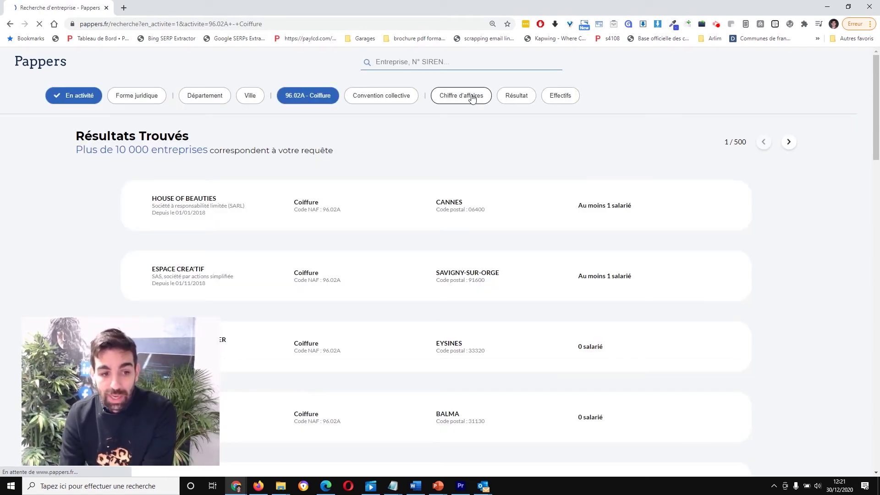
- Restrict the hairdressing companies to a Résultat range of 1k to 10k and save the filter
left_click(516, 100)
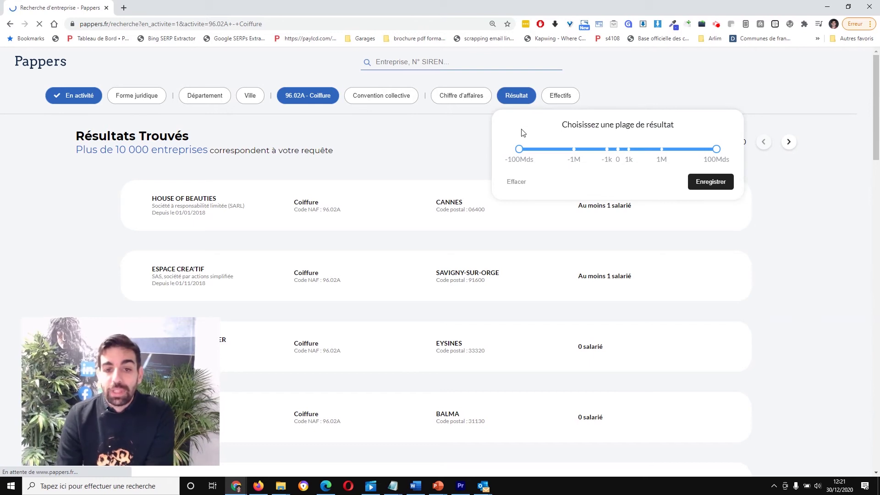
left_click_drag(519, 149, 617, 149)
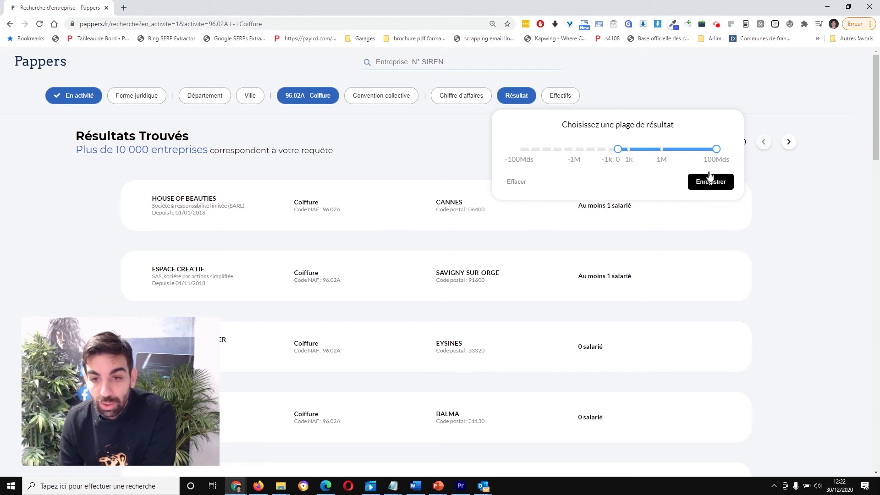
left_click(715, 151)
left_click_drag(716, 150, 638, 152)
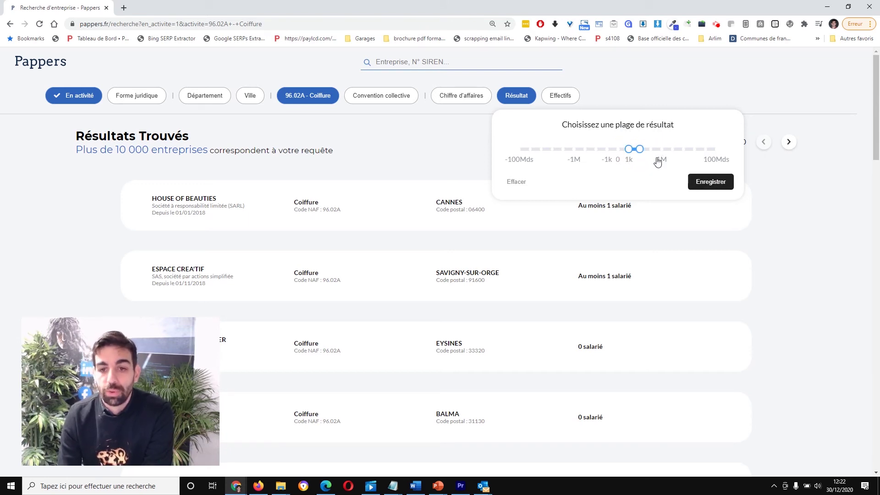
left_click(704, 182)
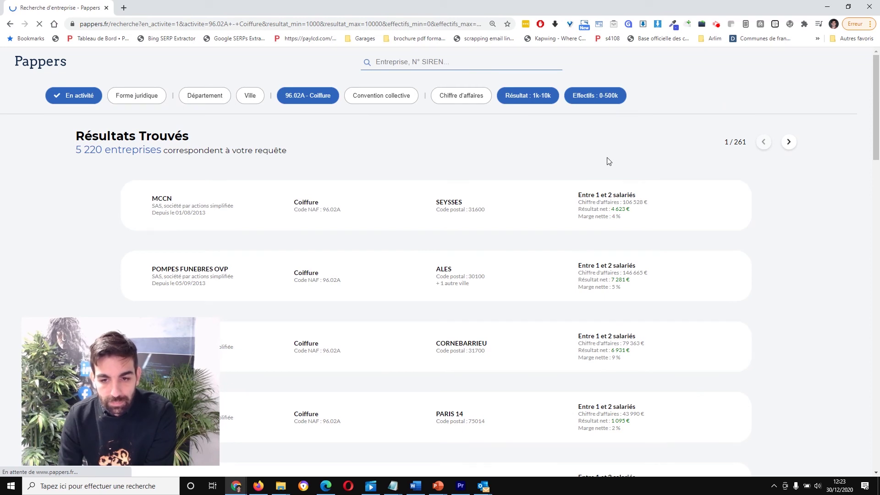
- Examine the filtered hairdressing companies through the end of the first results page, comparing location, staff size, turnover, net result and margin
scroll(607, 162, "down", 2)
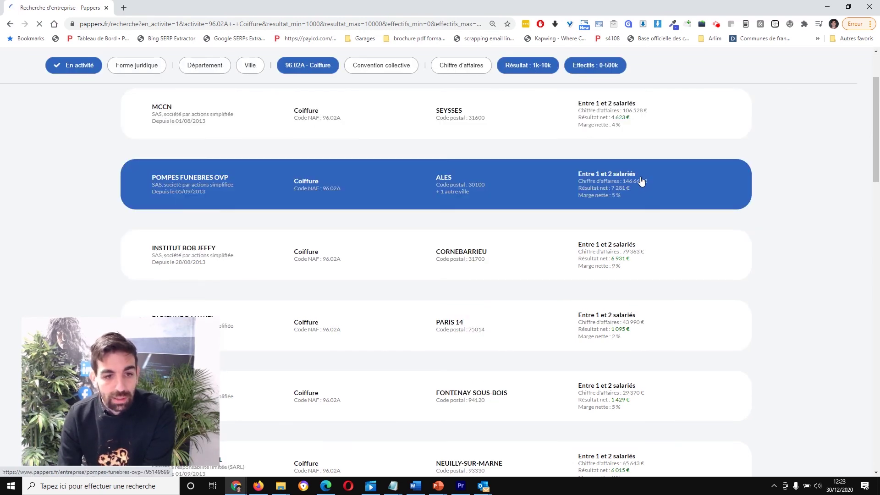
scroll(595, 182, "up", 2)
scroll(442, 256, "down", 1)
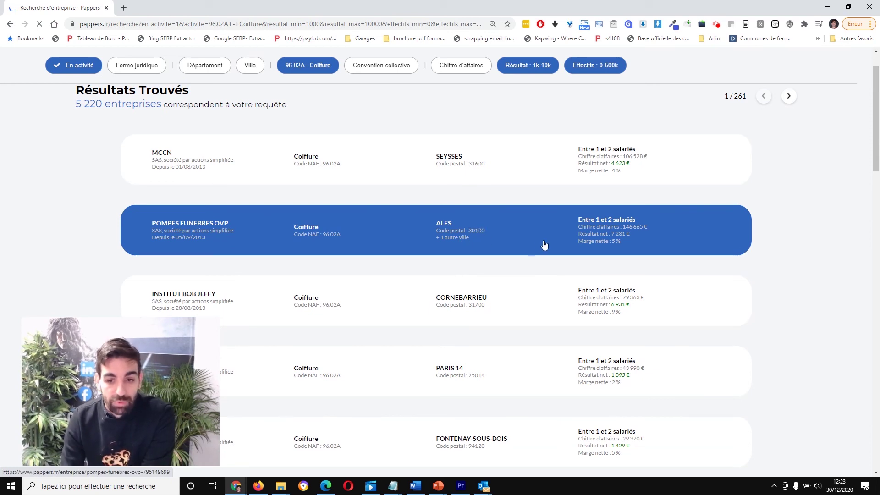
scroll(544, 246, "down", 2)
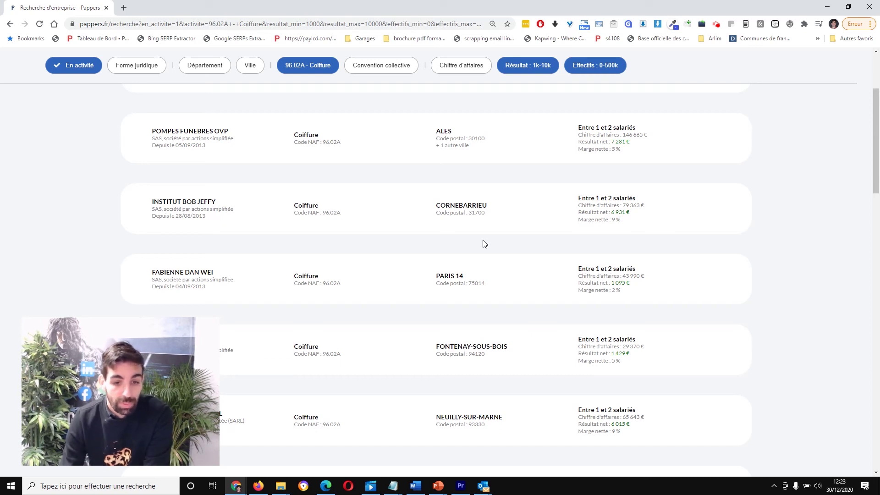
scroll(706, 225, "down", 2)
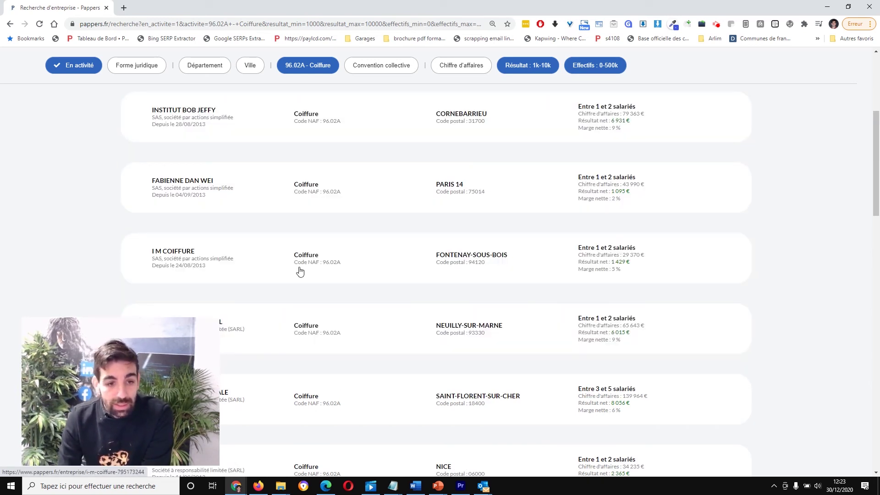
scroll(631, 273, "down", 2)
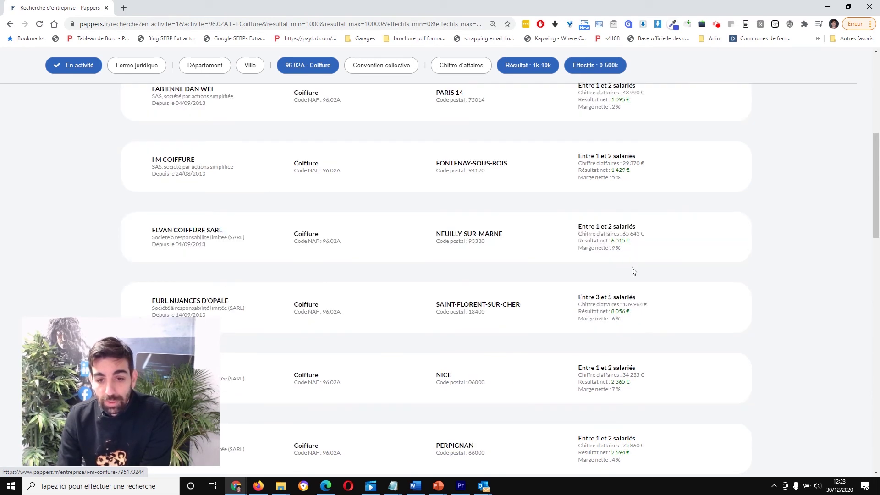
scroll(627, 314, "down", 1)
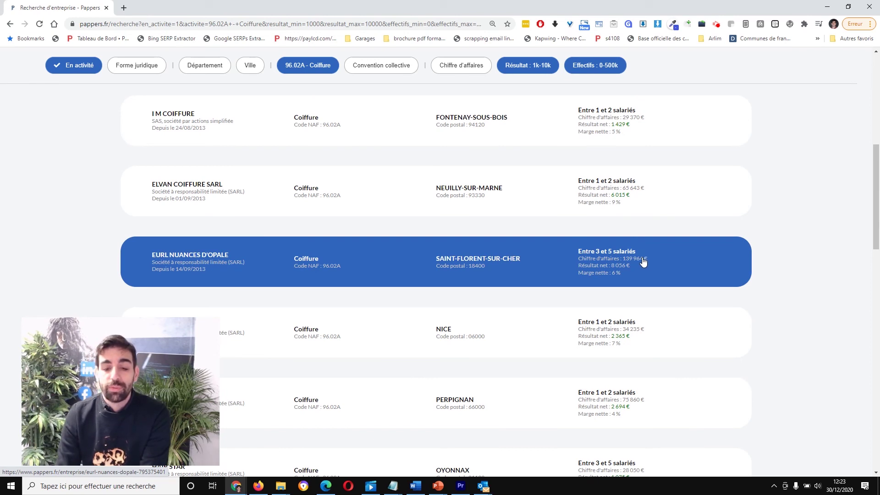
scroll(611, 275, "down", 1)
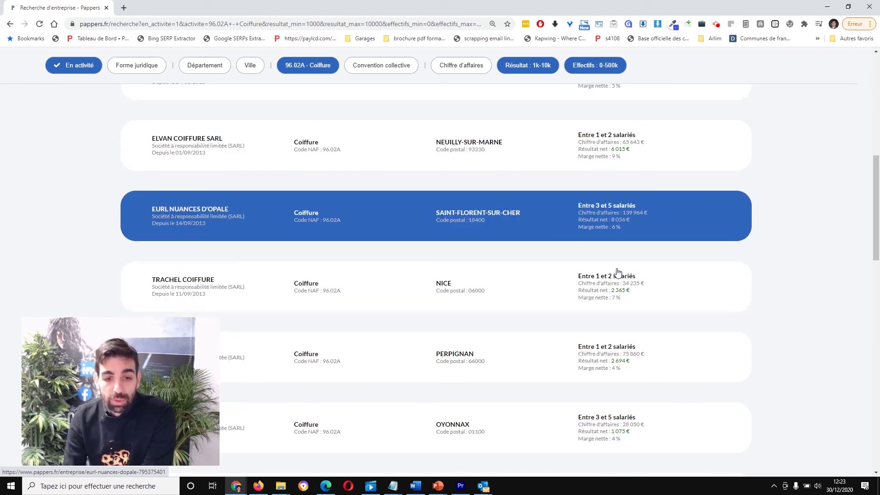
scroll(667, 262, "down", 4)
scroll(668, 262, "down", 5)
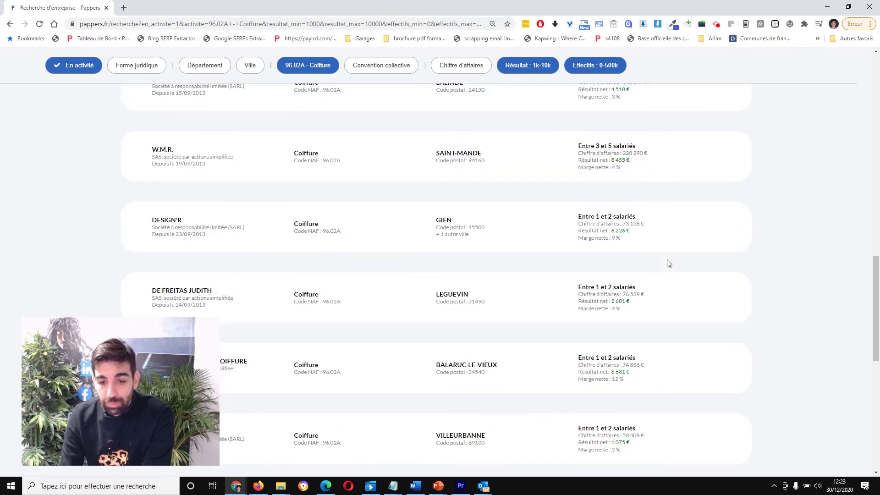
scroll(669, 263, "down", 4)
scroll(667, 264, "down", 3)
scroll(666, 264, "down", 3)
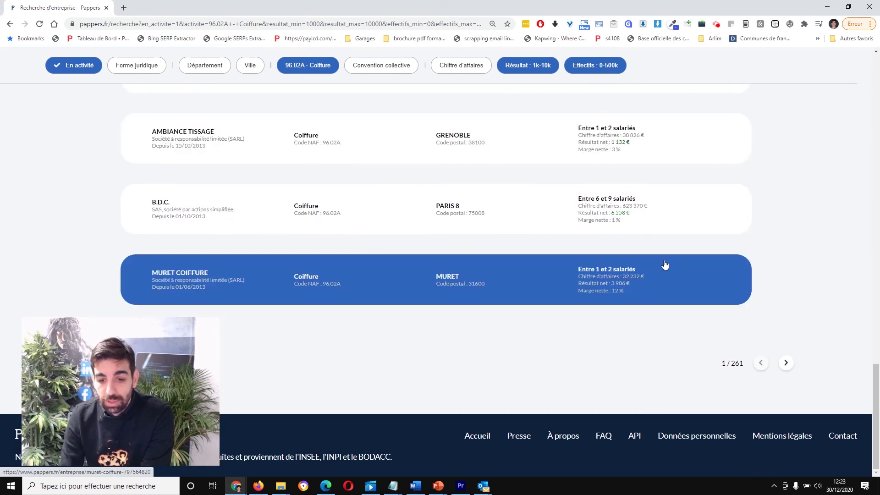
- Change the Résultat filter to a range of 10k to 1M and save it
left_click(546, 69)
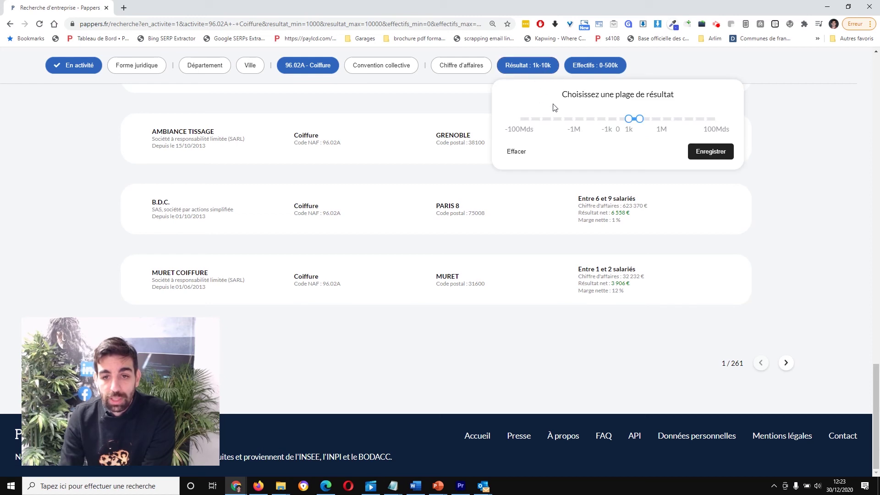
mouse_move(634, 118)
left_mouse_down()
mouse_move(661, 119)
mouse_move(628, 119)
mouse_move(641, 119)
left_mouse_up()
left_click(710, 151)
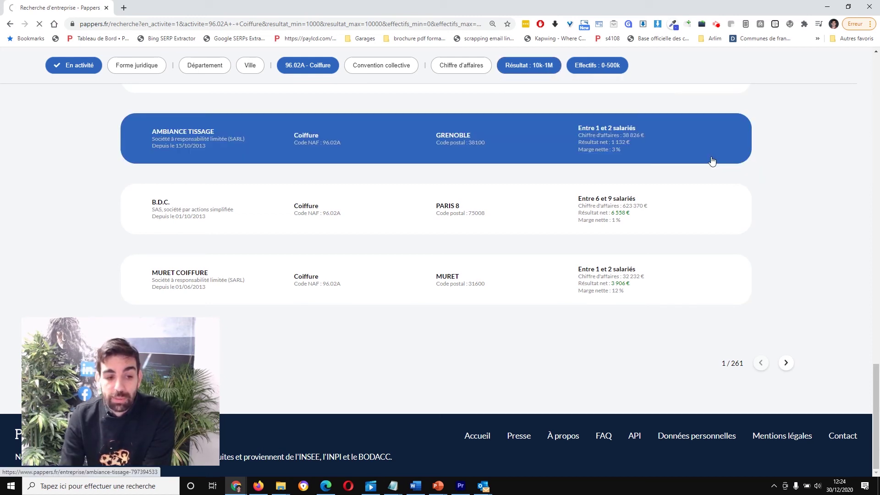